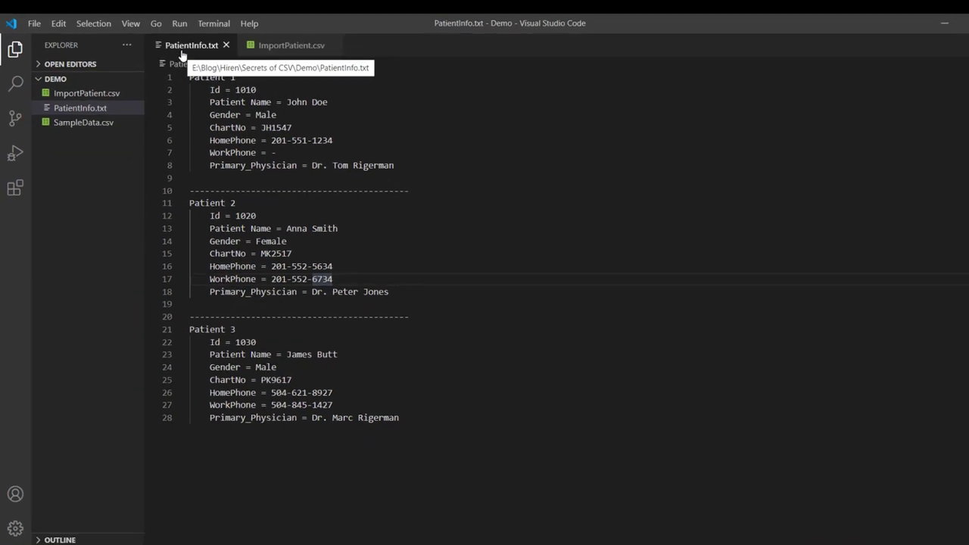
- Review Patient 1's field lines in PatientInfo.txt, then switch to the empty ImportPatient.csv
left_click_drag(209, 90, 261, 153)
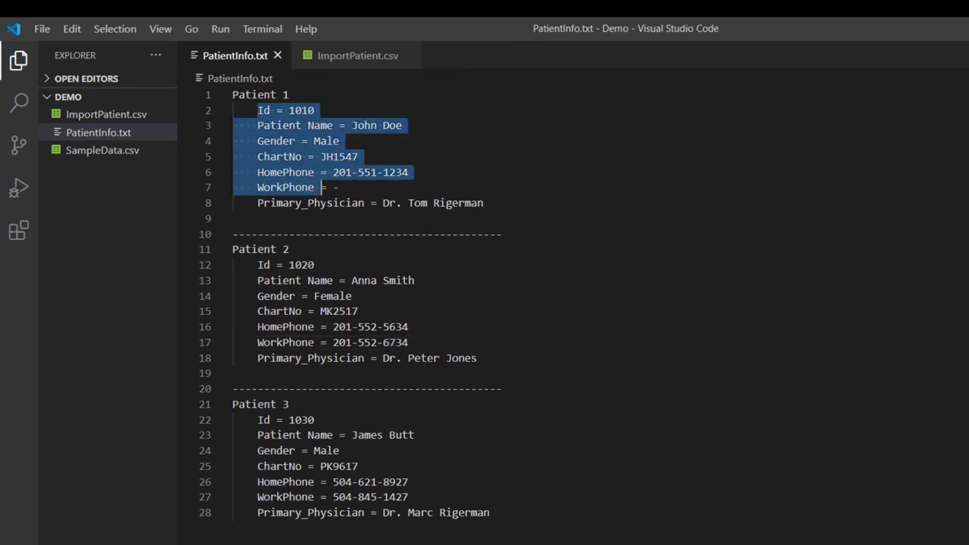
left_click_drag(321, 187, 363, 220)
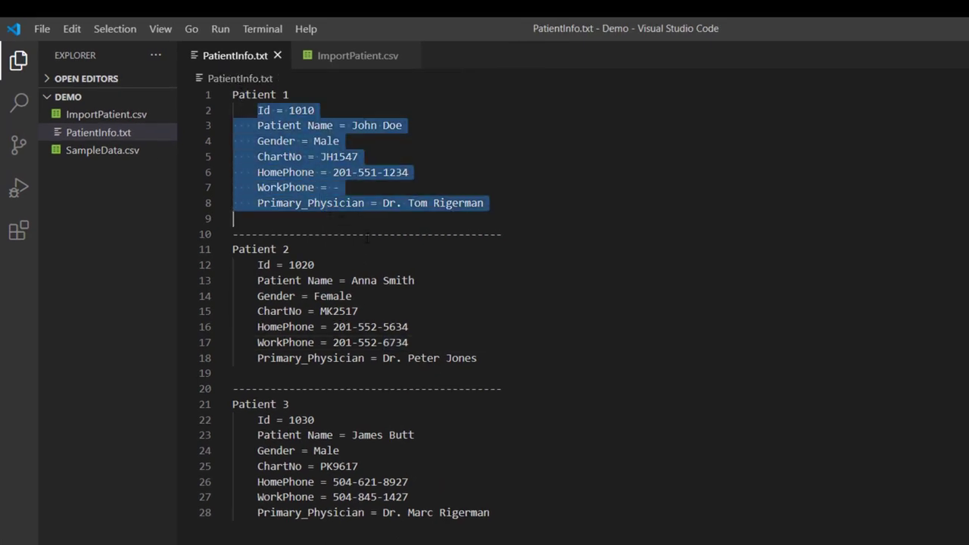
left_click(365, 233)
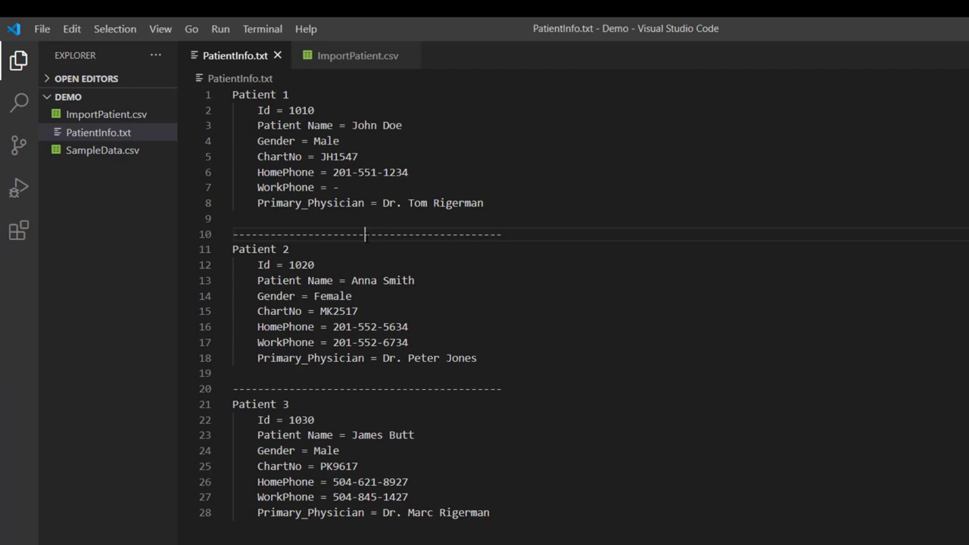
left_click(360, 58)
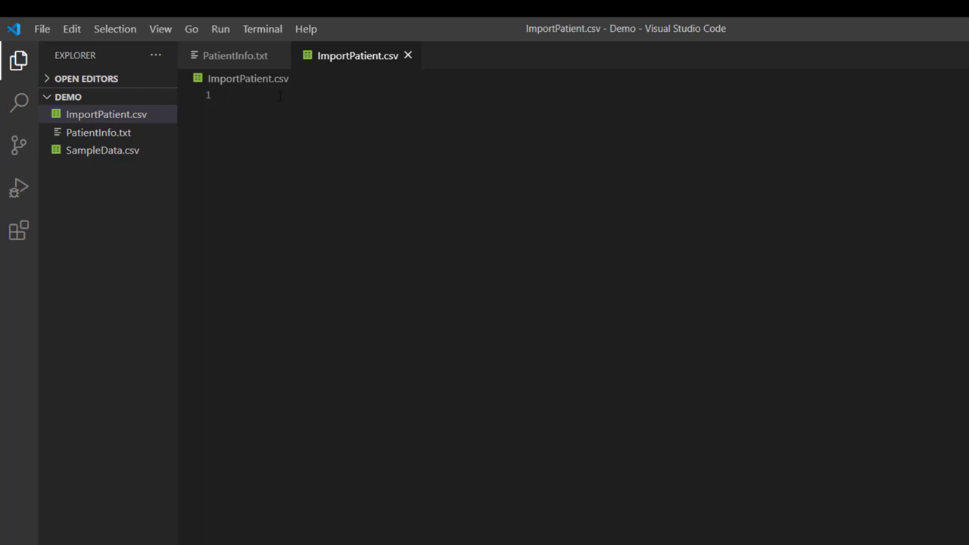
- Type the header row Id,PatientName,Gender,ChartNo,HomePhone,WorkPhone,Primary_Physician into ImportPatient.csv
left_click(242, 59)
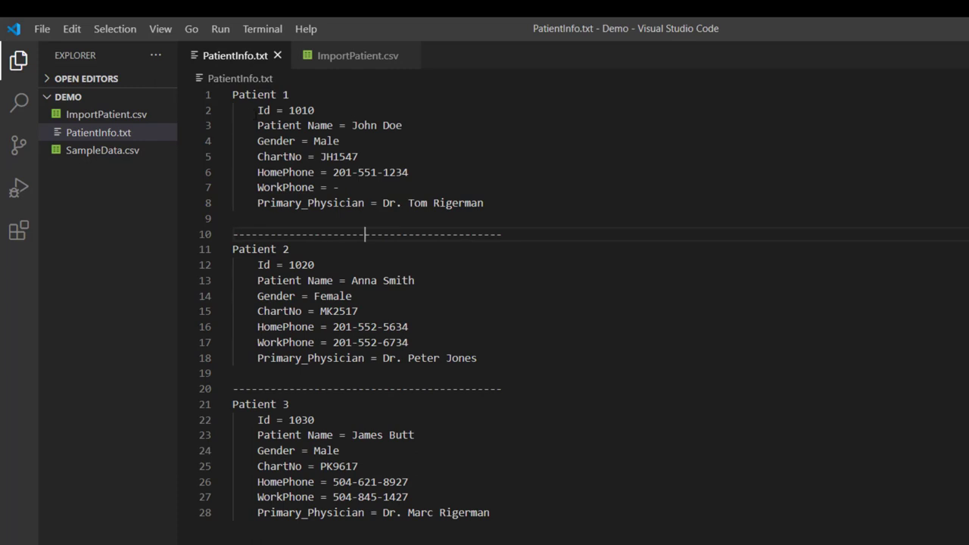
double_click(262, 110)
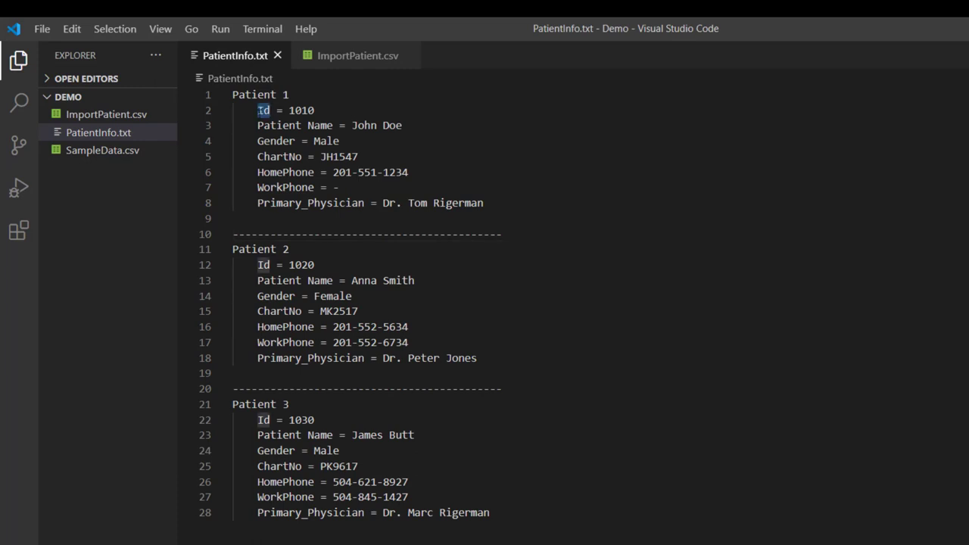
left_click(338, 67)
type("Id,")
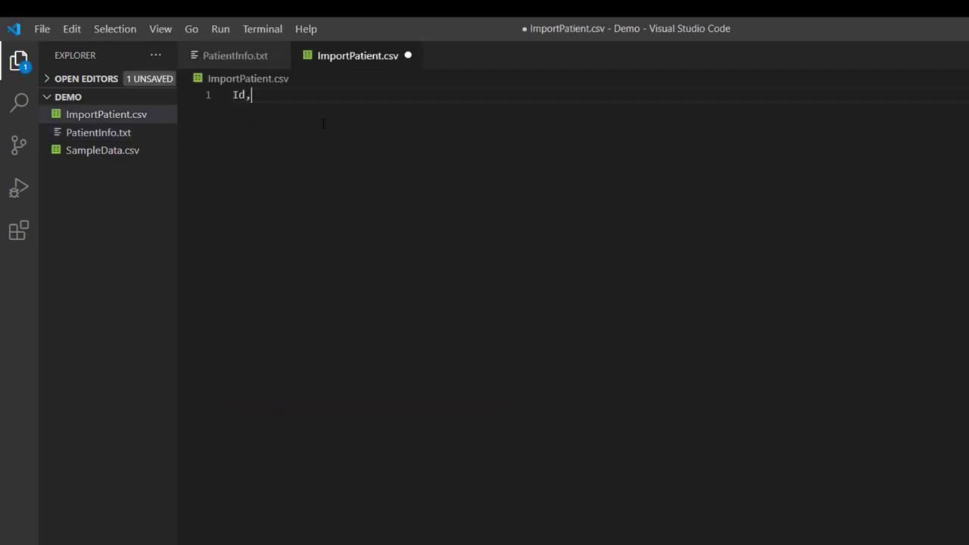
type("PatientName,Gender")
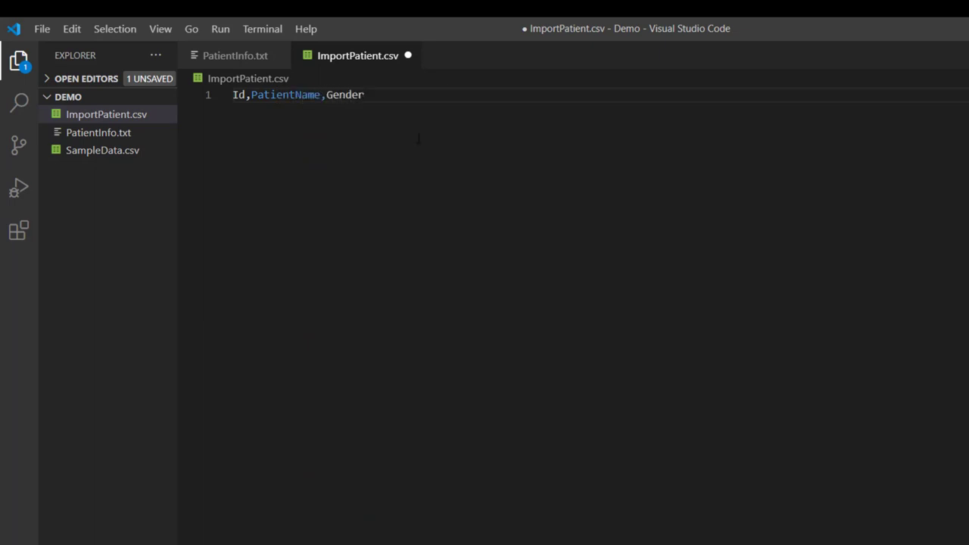
type(",ChartNo,HomePhone")
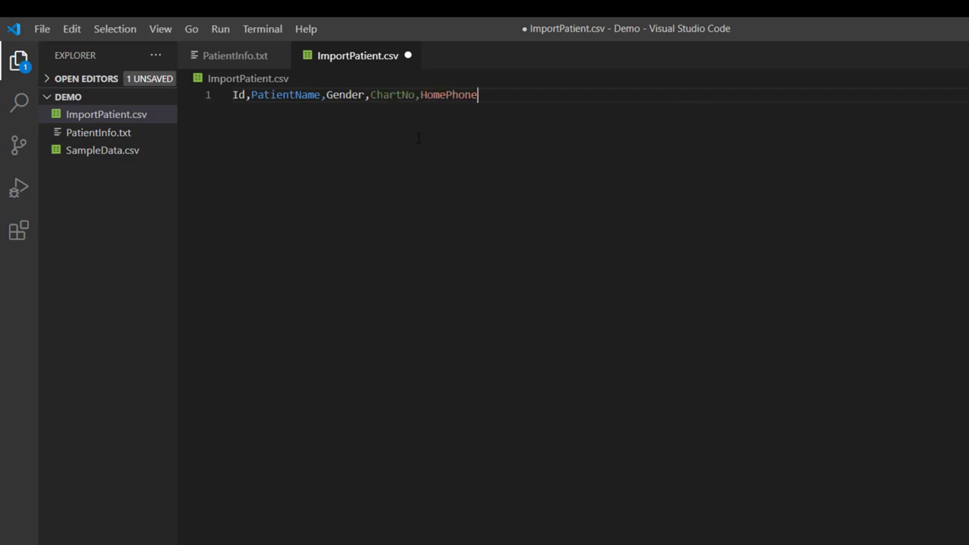
type(",WorkPhone,Primary_Phu")
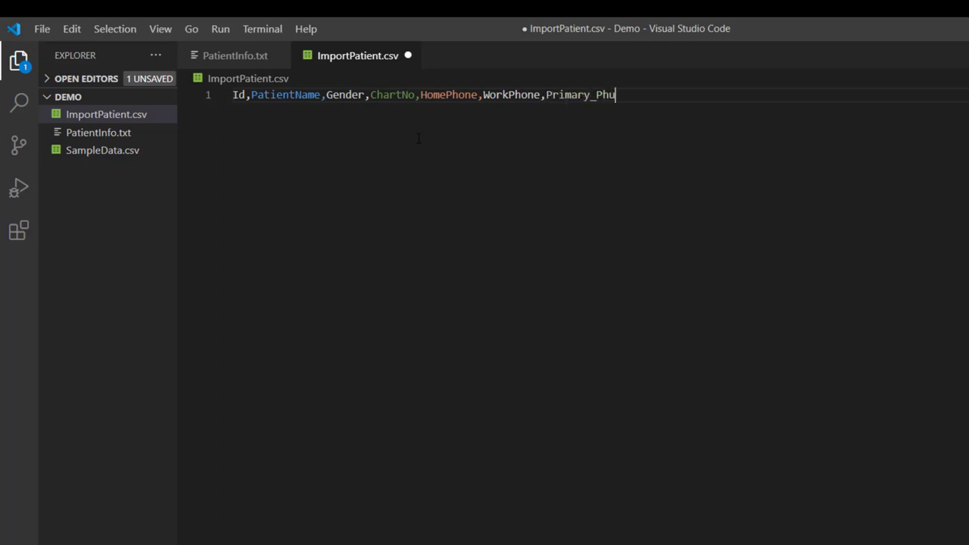
key("BackSpace")
type("ysician")
key("Return")
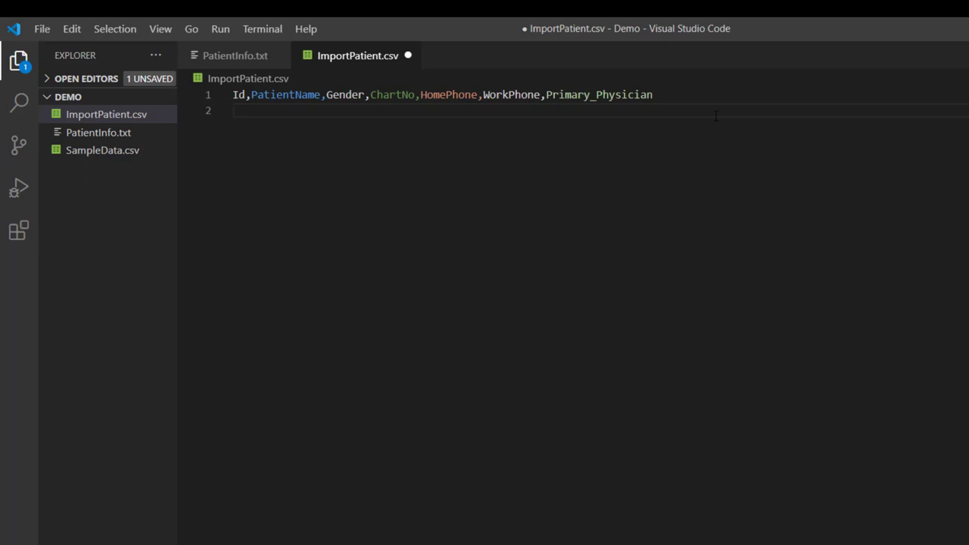
- Check Patient 1's values in PatientInfo.txt and enter them as the first comma-separated row
left_click(241, 57)
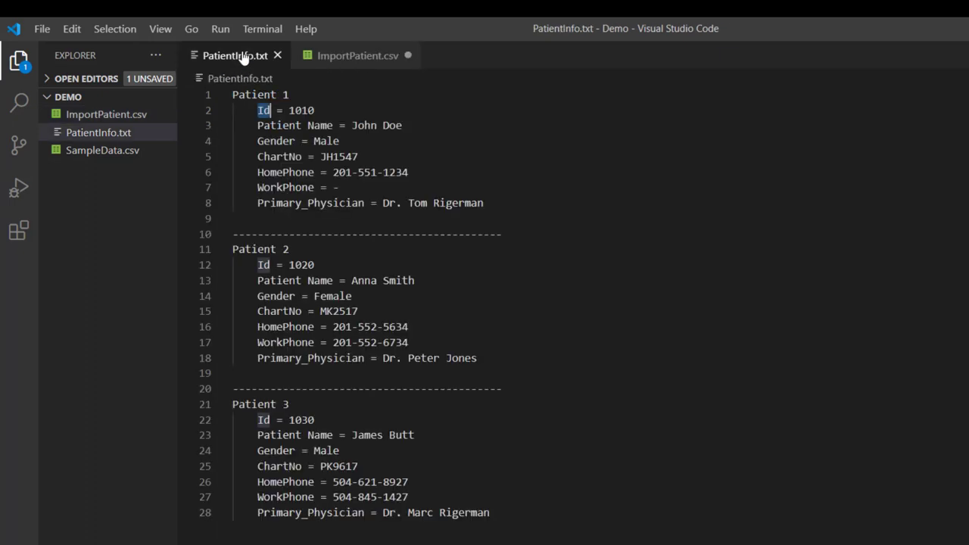
double_click(302, 111)
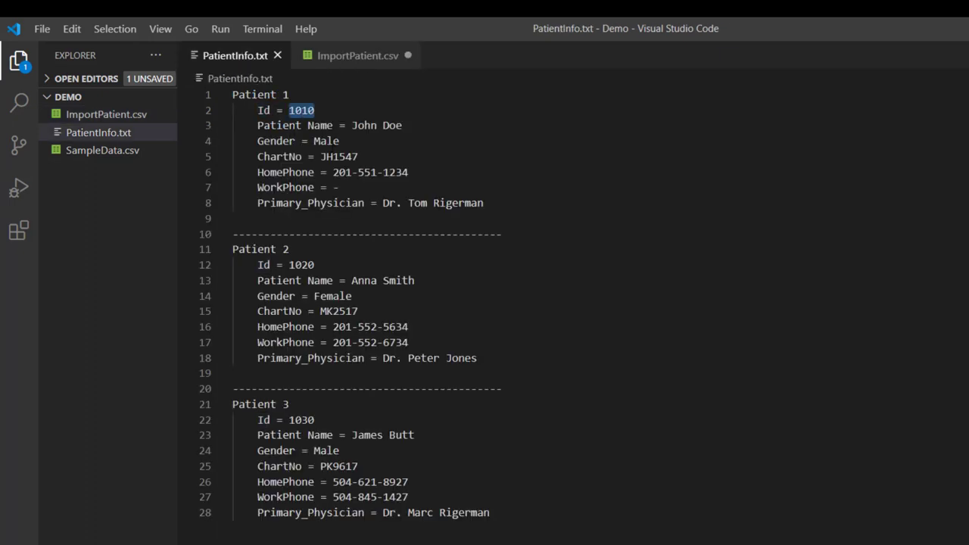
left_click(327, 111)
left_click(347, 58)
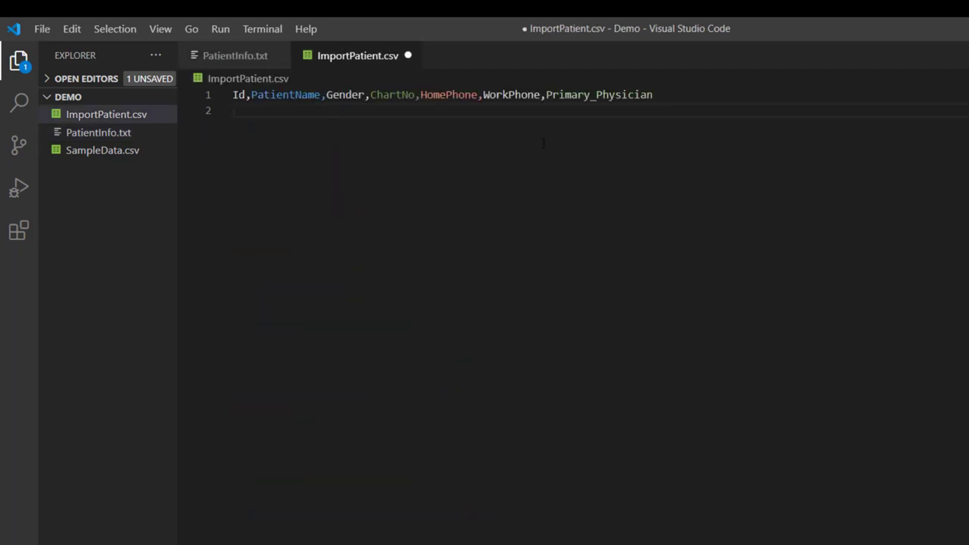
type("1010,John Doe,Male,")
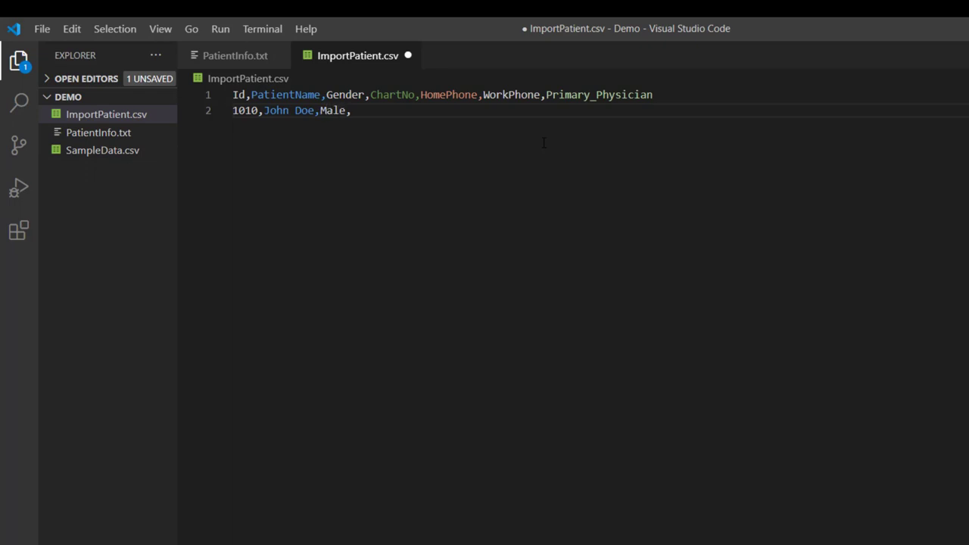
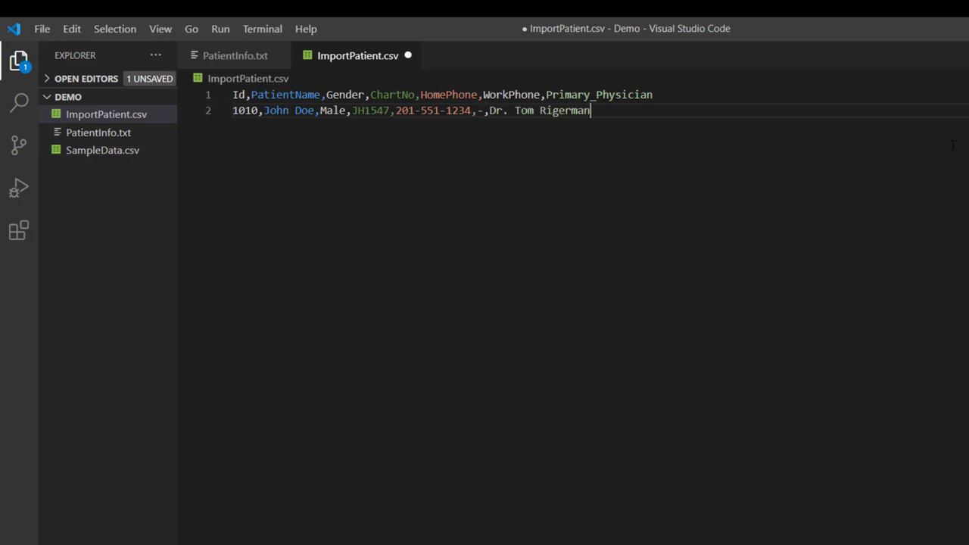
key("Return")
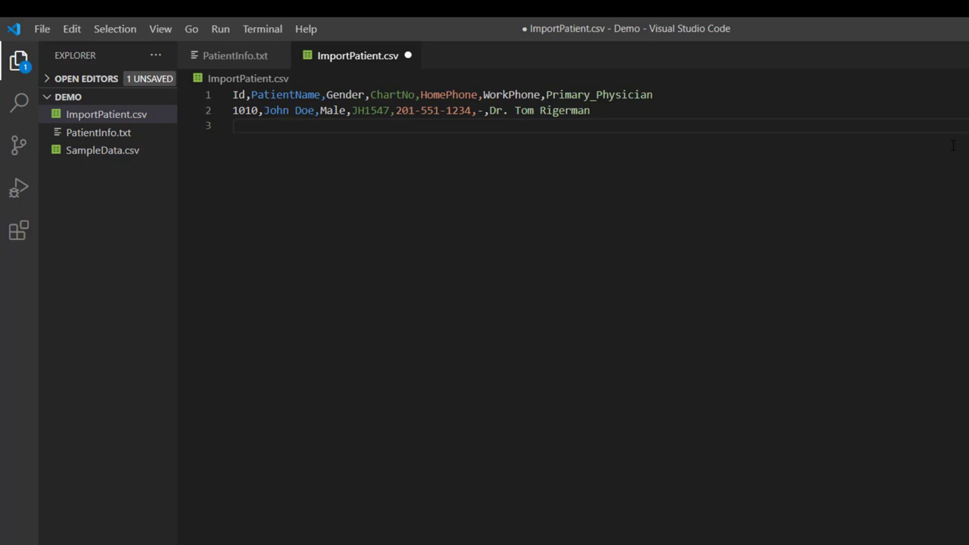
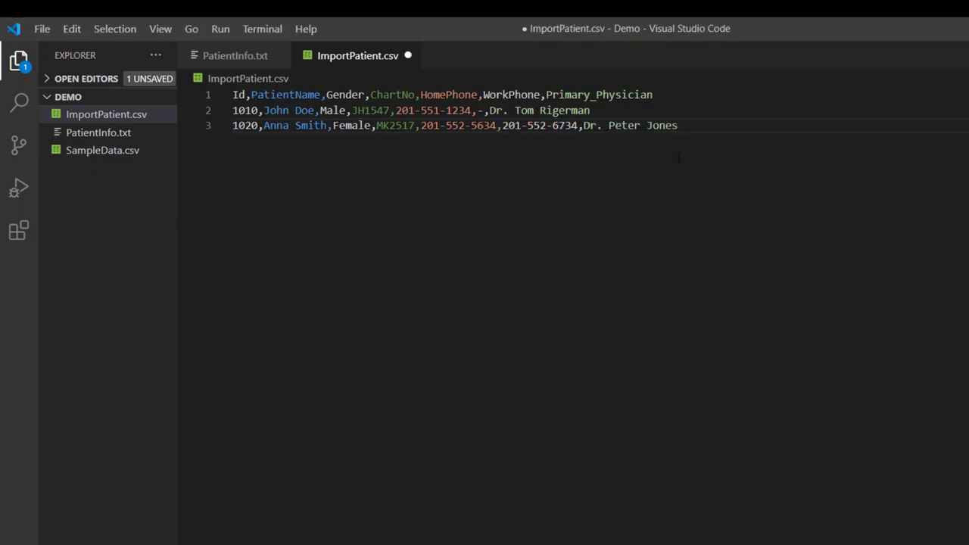
- Add the second and third patient records as rows, pasting the remainder of the third
key("Return")
type("1030,")
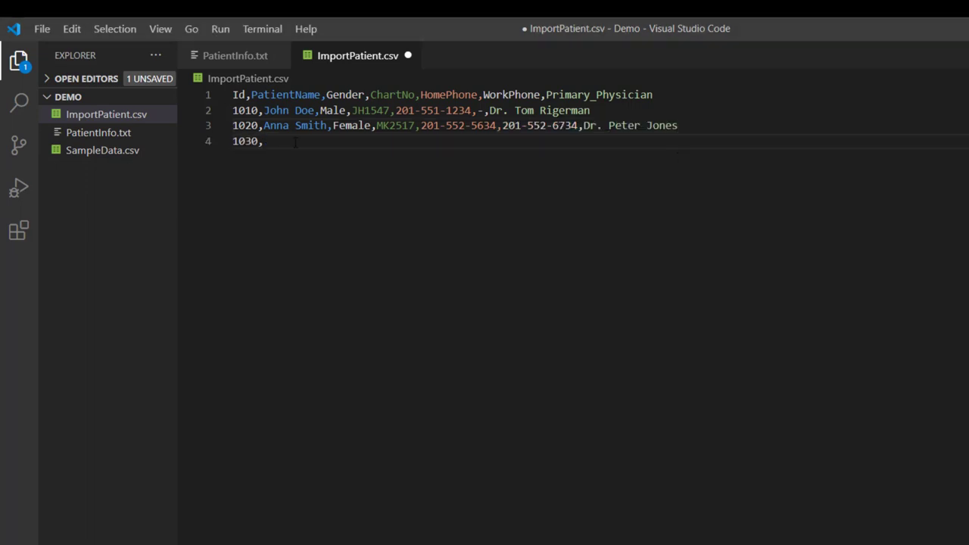
key("ctrl+v")
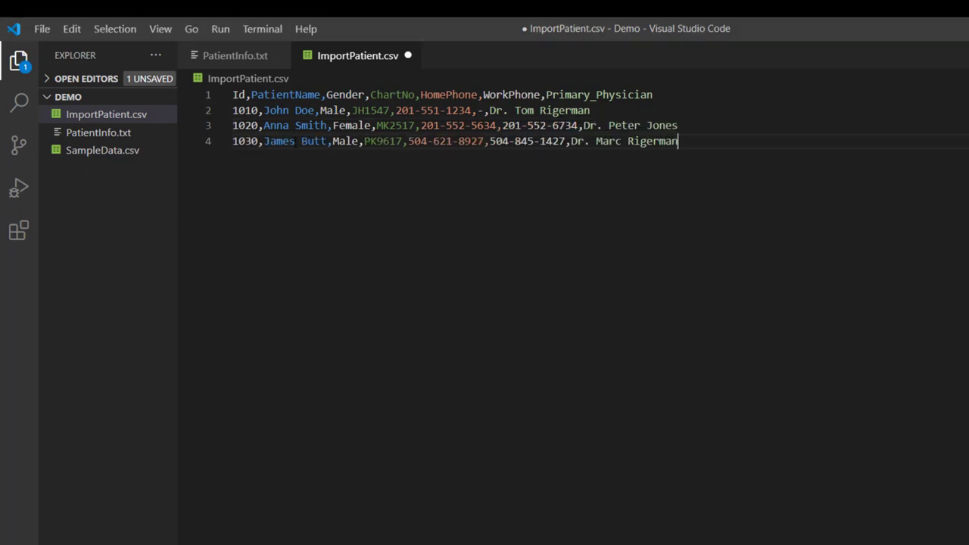
- Save ImportPatient.csv and reveal it in a maximized File Explorer window of the Demo folder
key("ctrl+s")
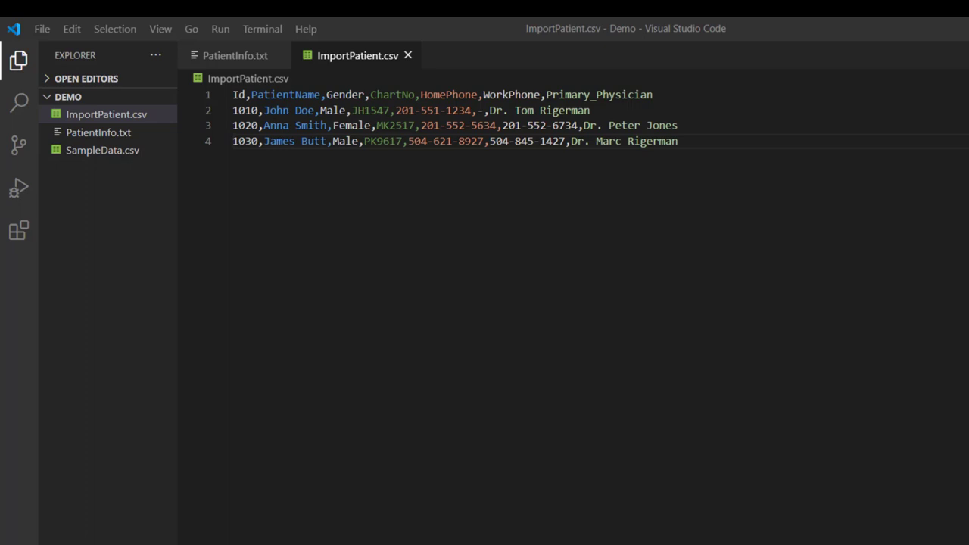
left_click(324, 157)
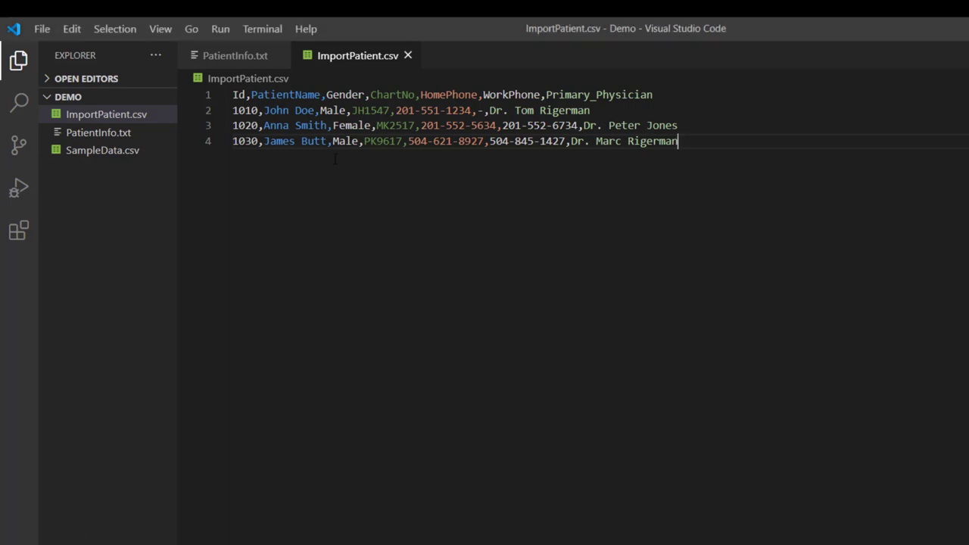
right_click(91, 121)
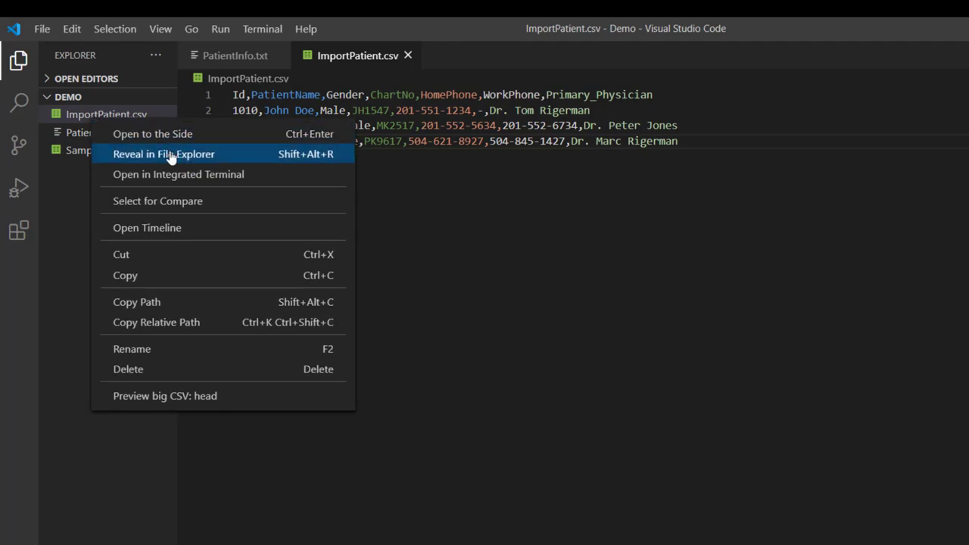
left_click(171, 155)
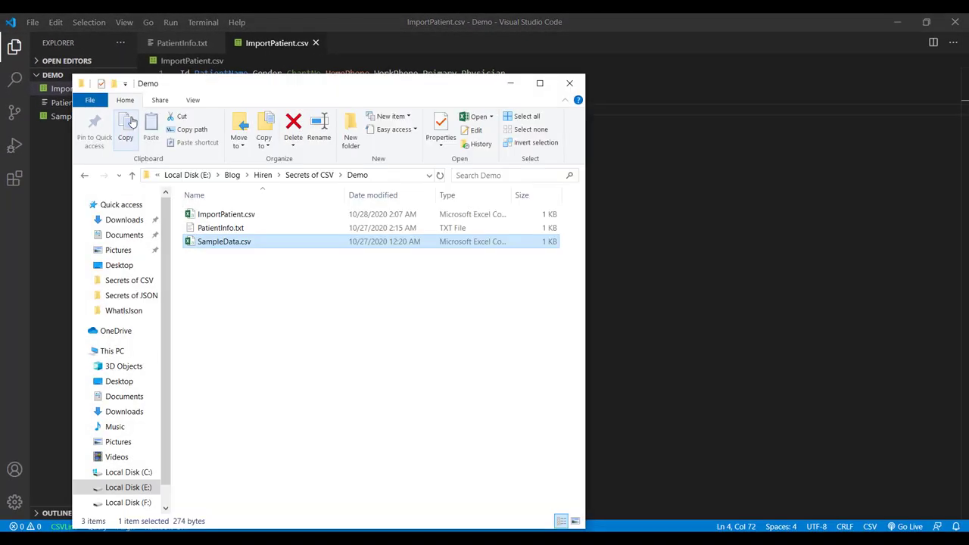
key("super+Up")
left_click(161, 154)
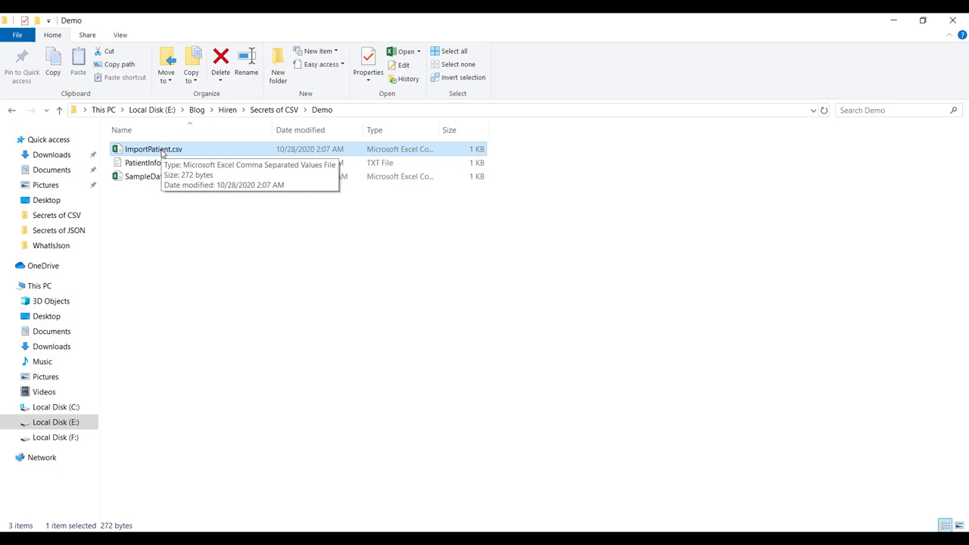
- Open ImportPatient.csv from the Demo folder in Excel
double_click(173, 149)
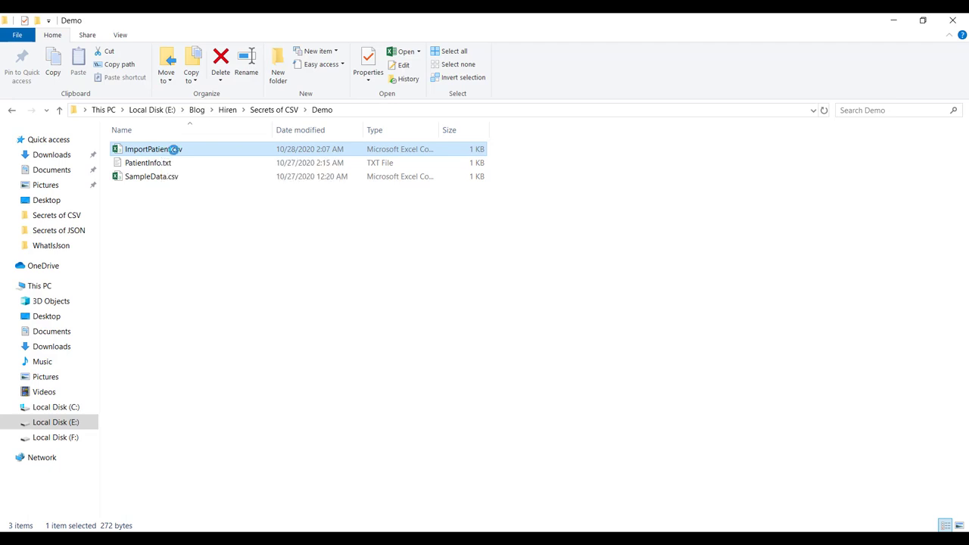